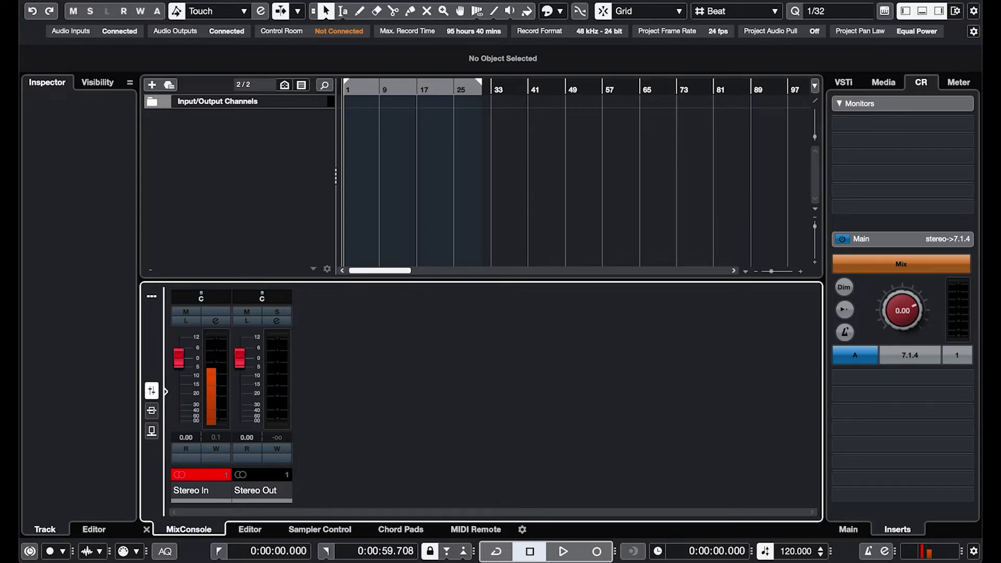
# Step: Import the video file Homebound - SEMINAR.mp4 together with its audio into the project
pyautogui.click(107, 0)
pyautogui.moveTo(157, 189)
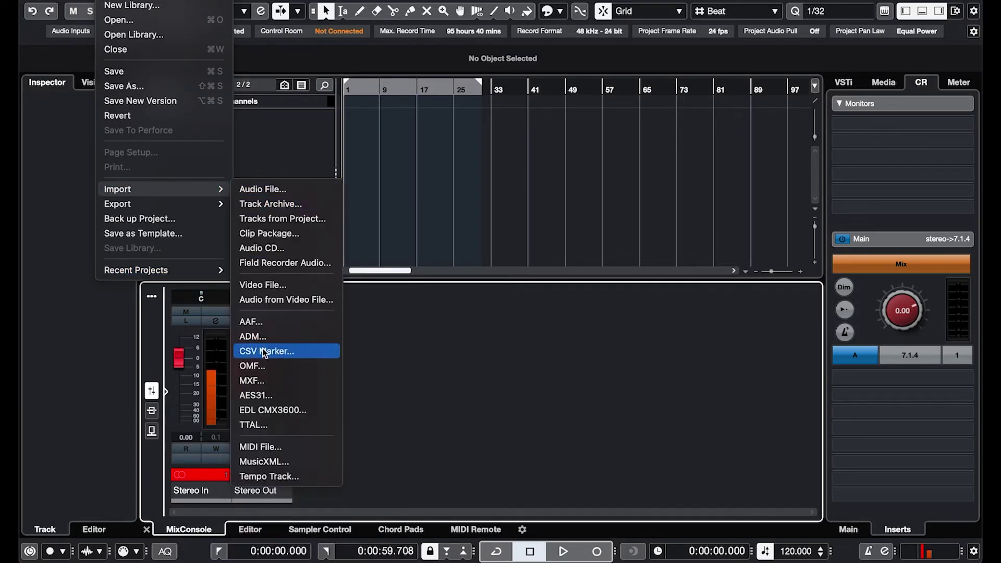
pyautogui.click(271, 285)
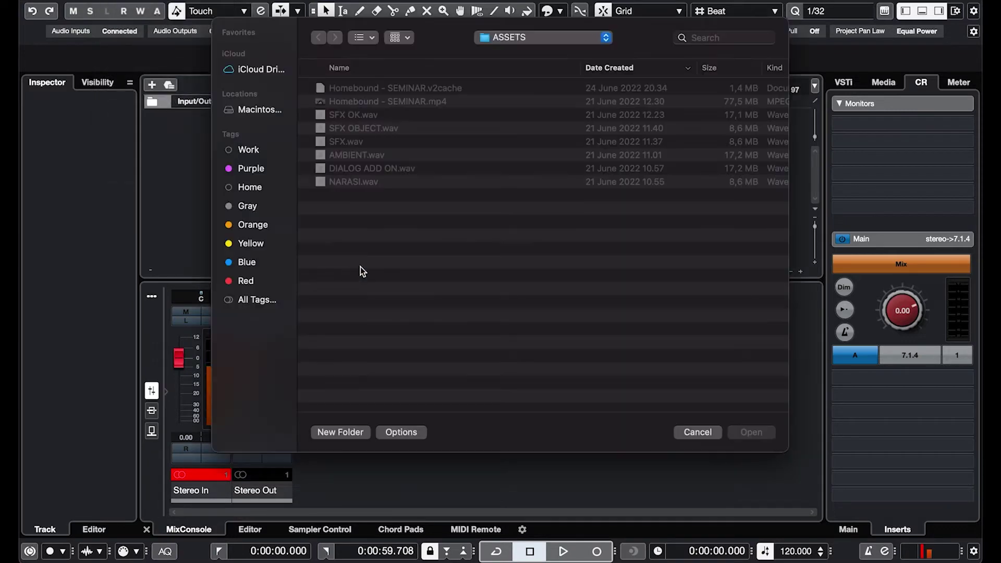
pyautogui.click(388, 101)
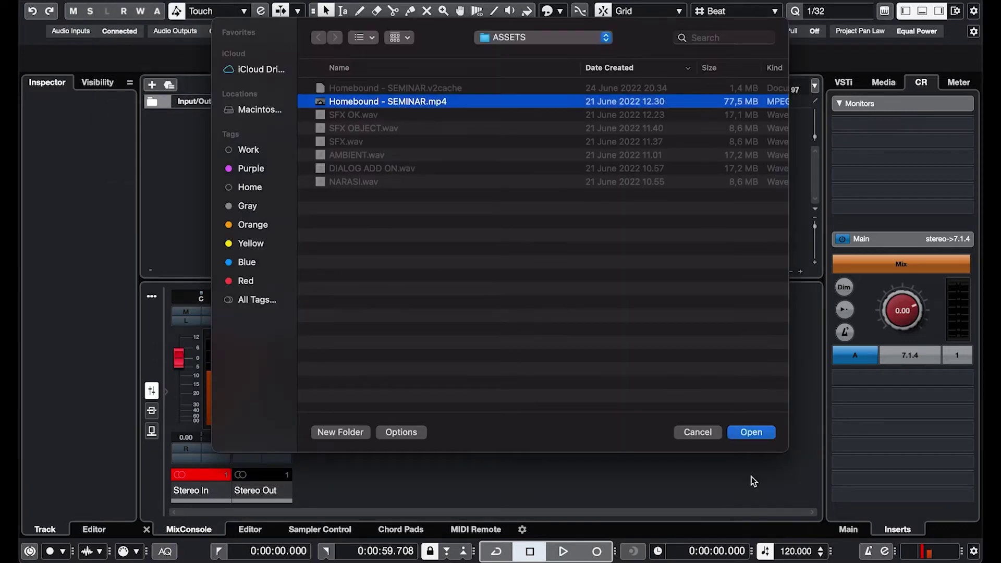
pyautogui.click(752, 433)
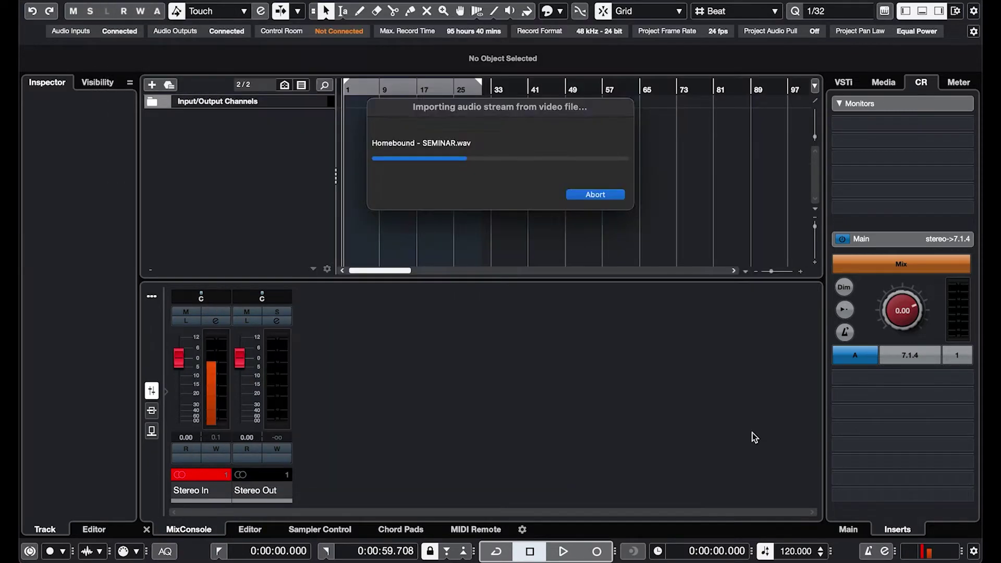
# Step: Show the Video Player window and move it clear of the video and audio events
pyautogui.click(367, 88)
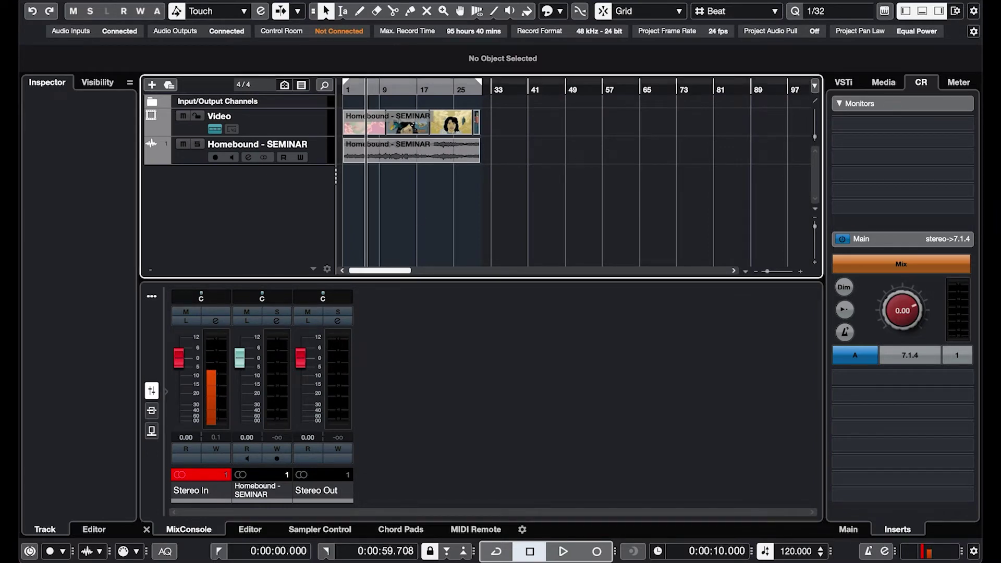
pyautogui.press('F8')
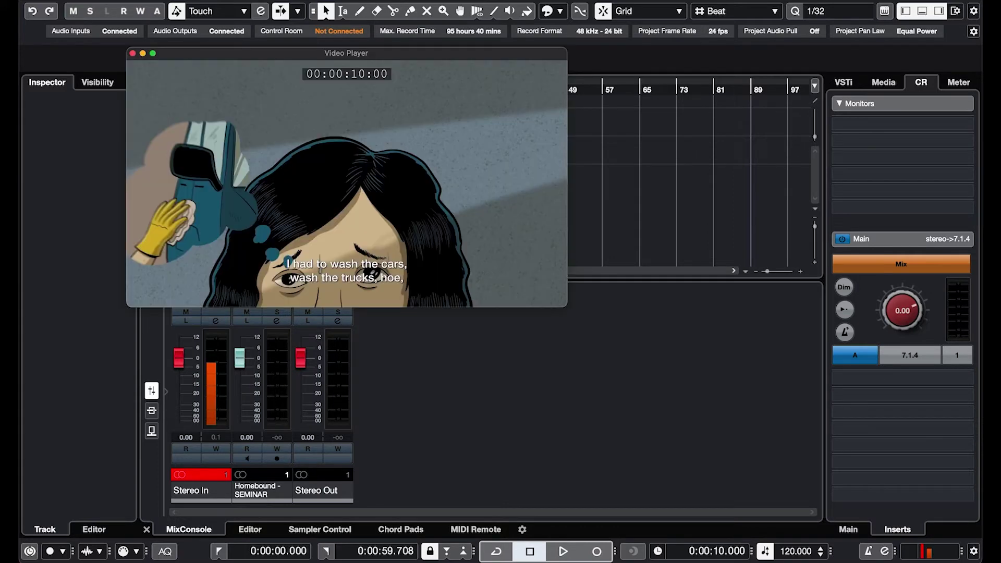
pyautogui.moveTo(307, 53); pyautogui.dragTo(632, 35)
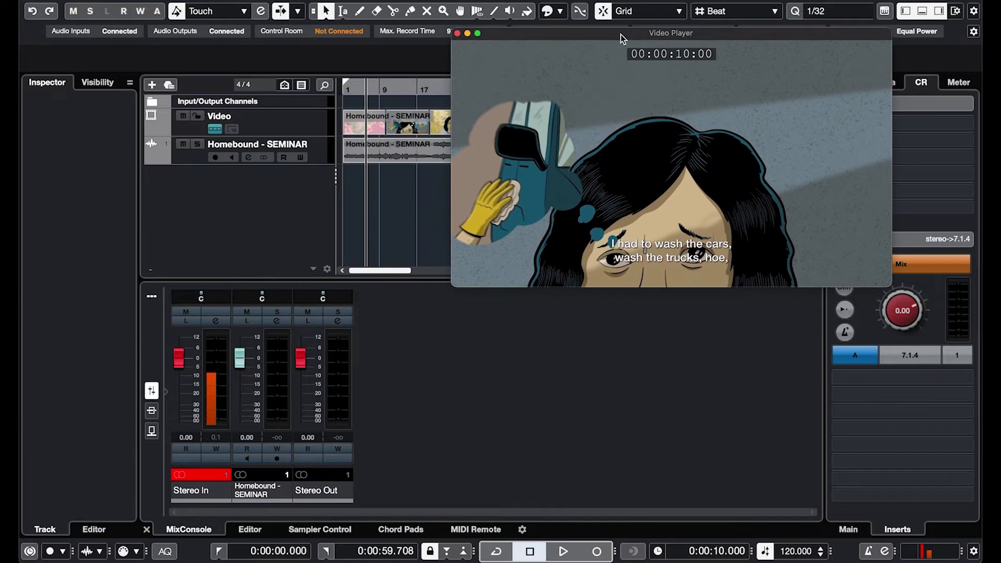
pyautogui.moveTo(371, 89); pyautogui.dragTo(400, 94)
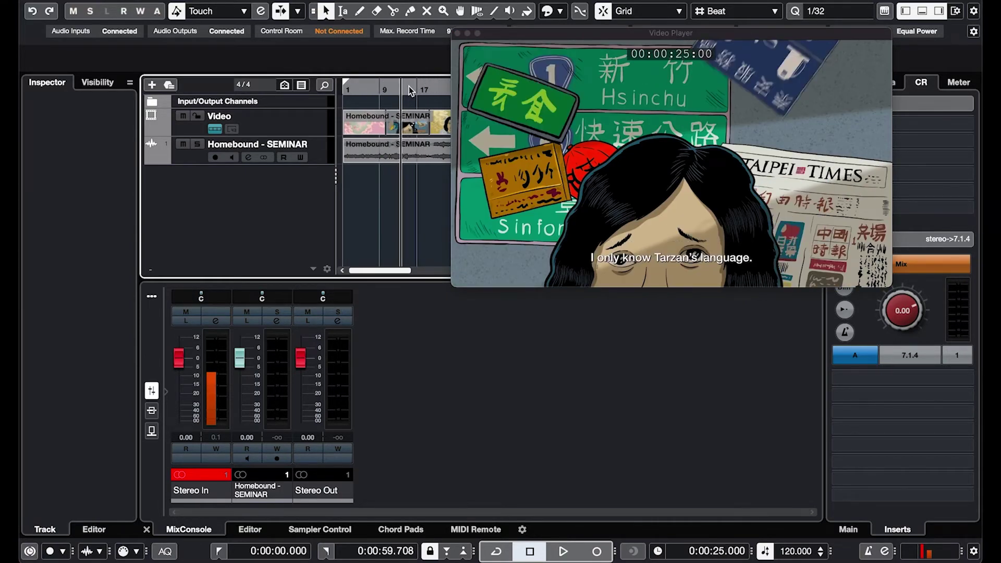
pyautogui.moveTo(505, 34); pyautogui.dragTo(553, 22)
# Step: Play the video from 22 seconds, jump ahead to about 40 seconds, and stop playback
pyautogui.moveTo(424, 91); pyautogui.dragTo(397, 95)
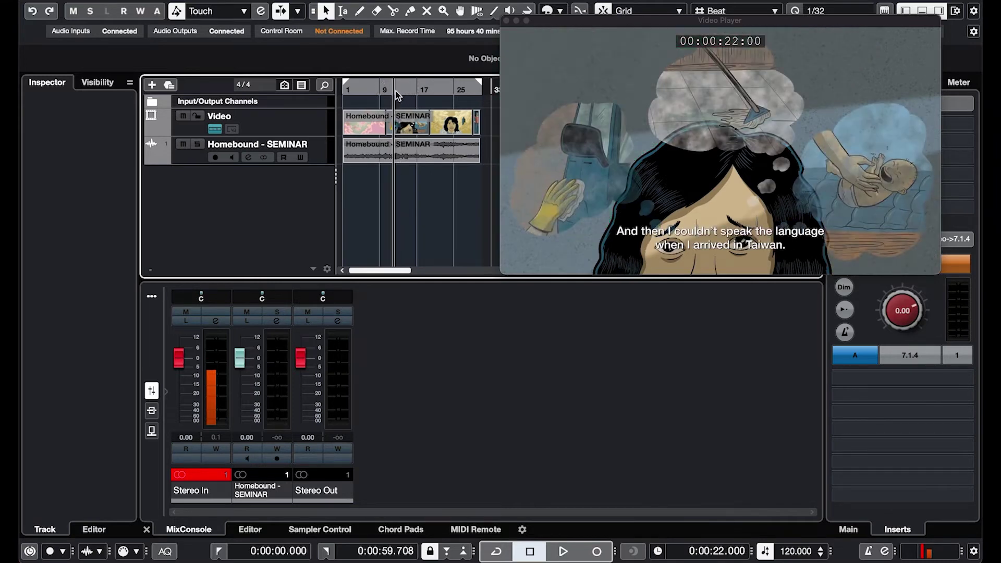
pyautogui.press('space')
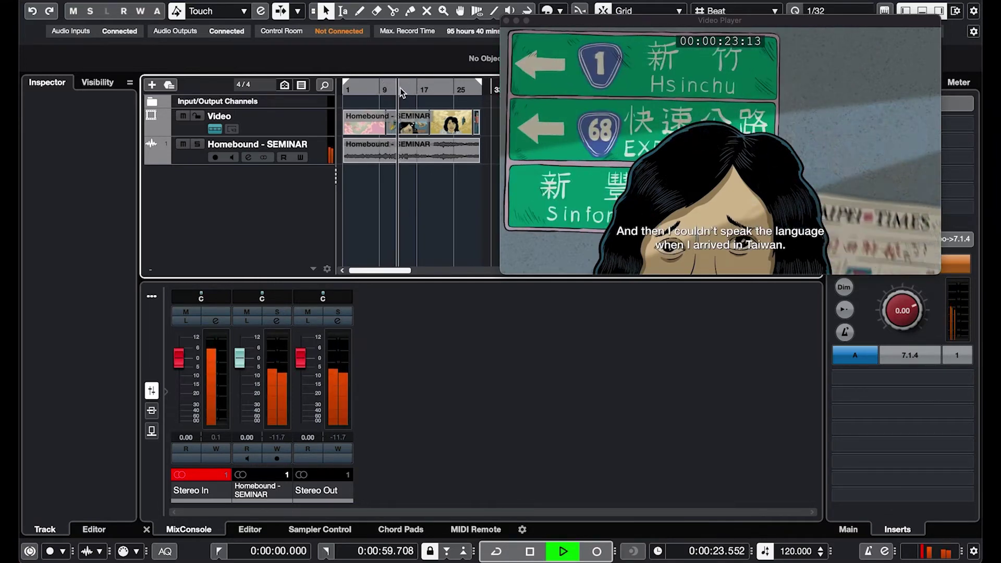
pyautogui.click(439, 88)
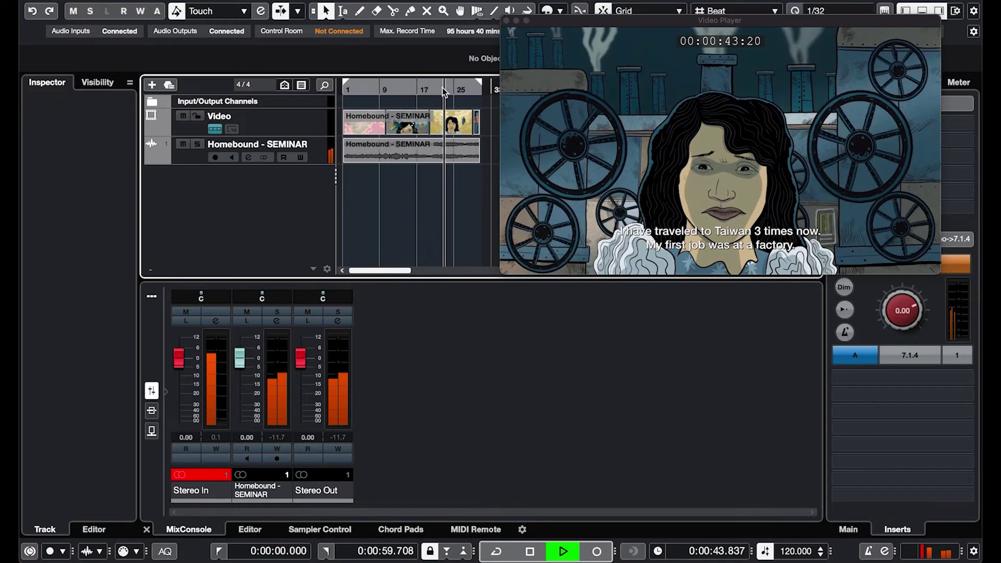
pyautogui.press('space')
pyautogui.moveTo(566, 21); pyautogui.dragTo(571, 19)
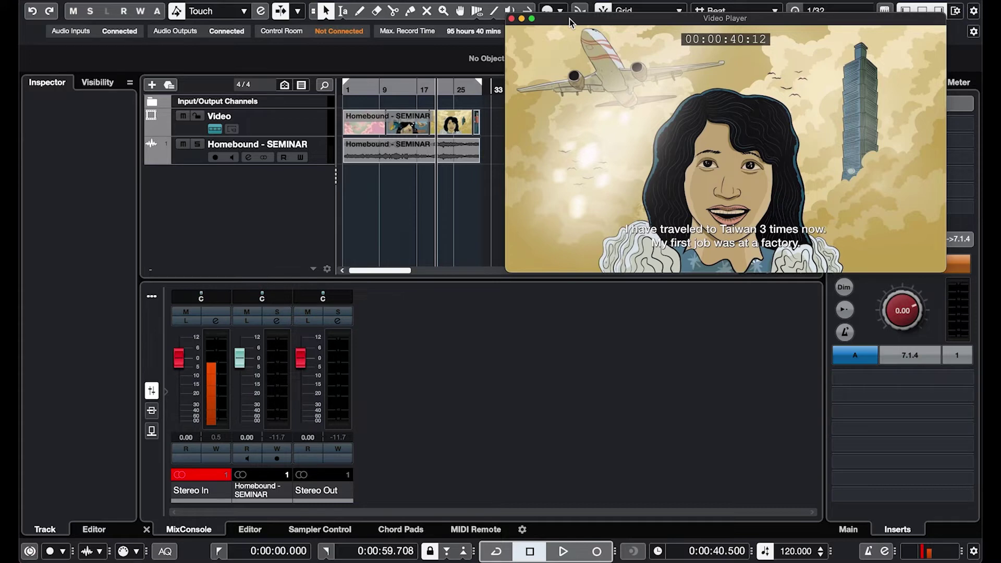
# Step: Reset the Stereo In channel's clip indicator and hide the project window's lower and right zones
pyautogui.click(198, 475)
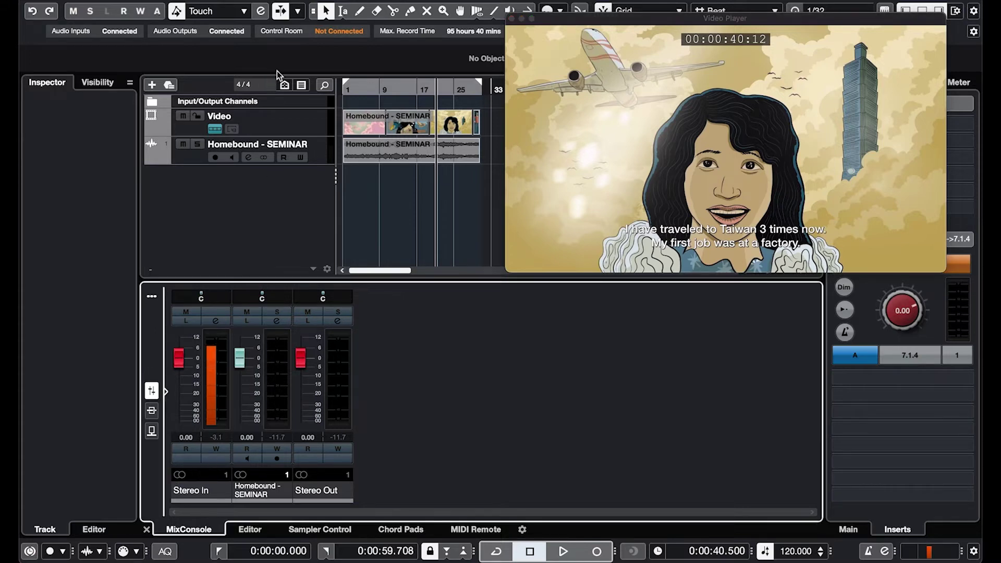
pyautogui.click(923, 11)
pyautogui.click(939, 11)
pyautogui.hotkey('shift', 'f')
# Step: Import AMBIENT, DIALOG ADD ON, NARASI, SFX OBJECT and SFX OK as audio files, each on a different track
pyautogui.click(106, 0)
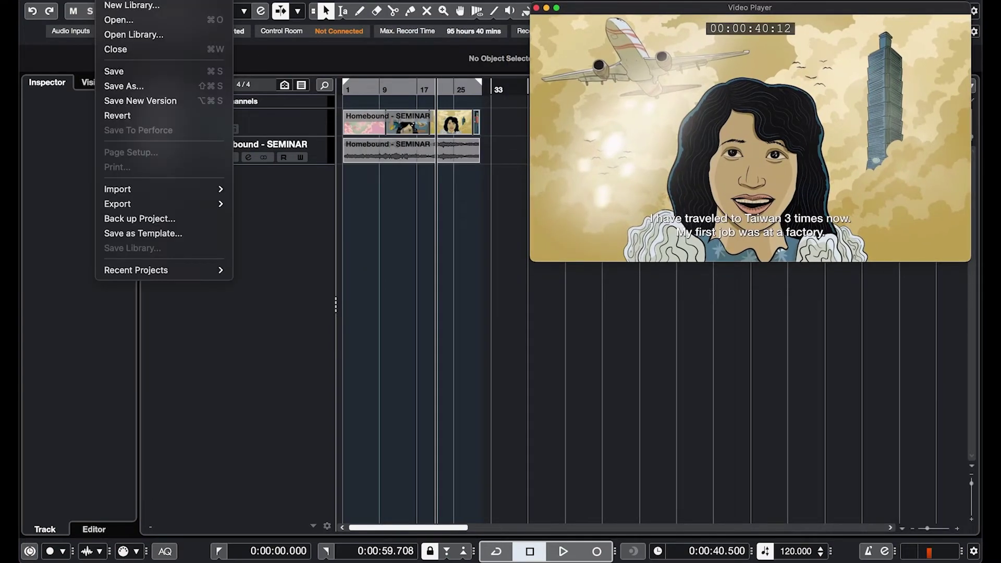
pyautogui.moveTo(161, 192)
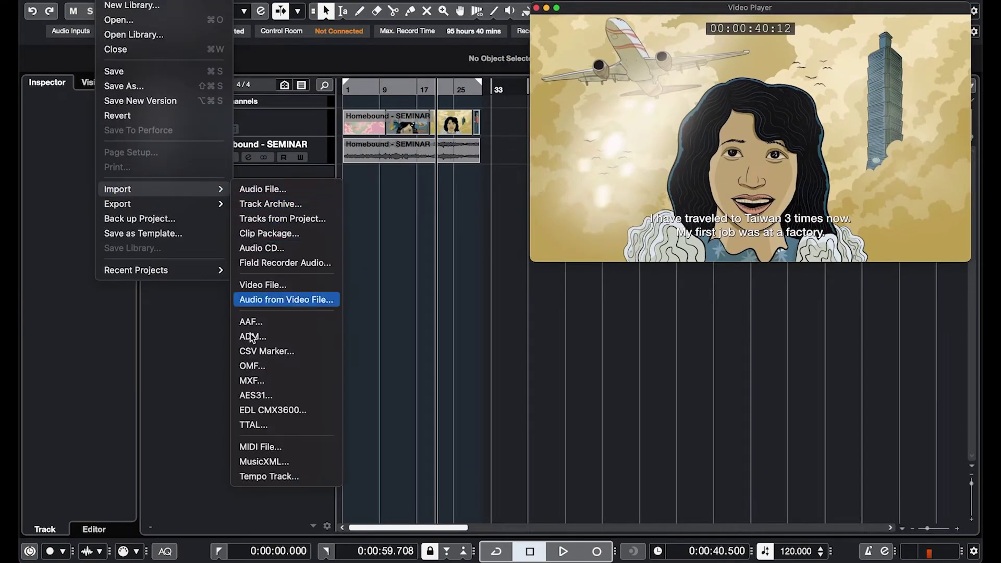
pyautogui.click(278, 192)
pyautogui.moveTo(398, 217); pyautogui.dragTo(336, 119)
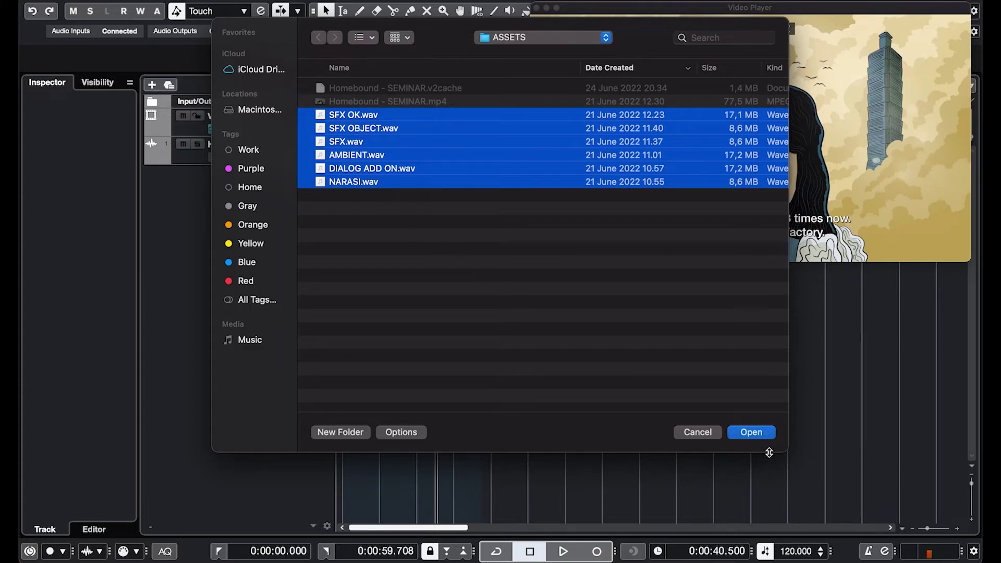
pyautogui.keyDown('super'); pyautogui.click(346, 141); pyautogui.keyUp('super')
pyautogui.click(752, 434)
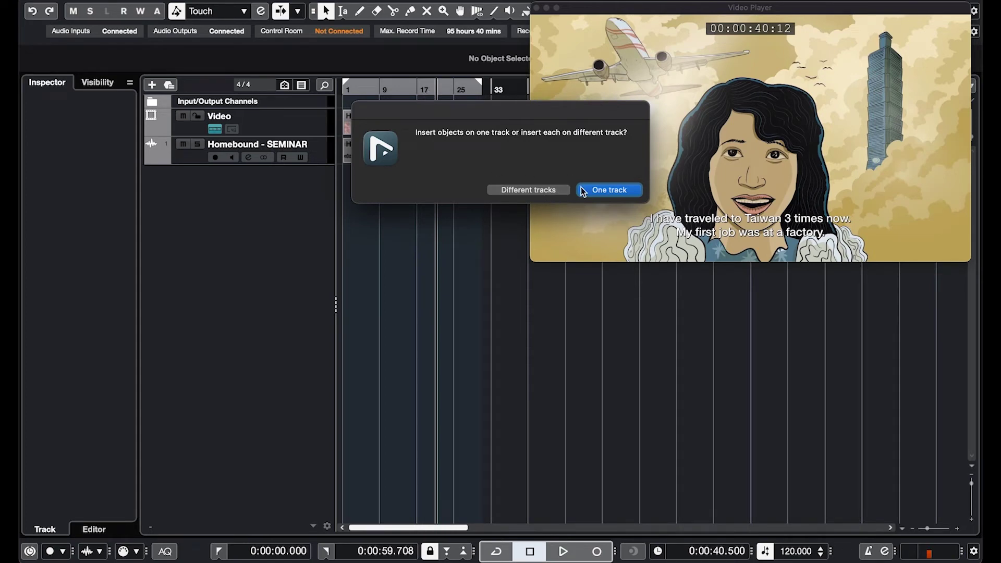
pyautogui.click(527, 190)
# Step: Move the imported audio events to the start of the project
pyautogui.moveTo(546, 433); pyautogui.dragTo(354, 182)
pyautogui.press('Home')
pyautogui.moveTo(480, 364); pyautogui.dragTo(366, 153)
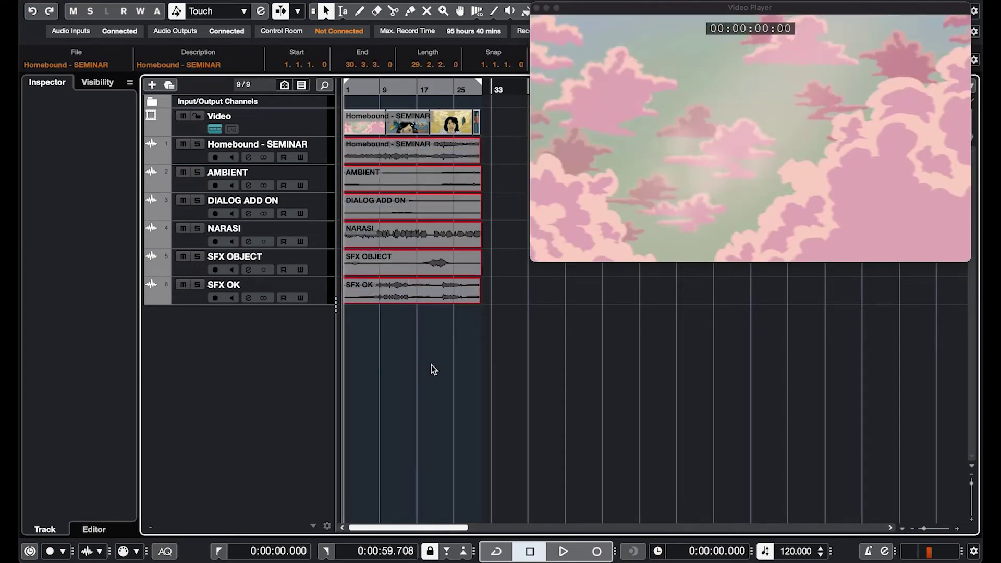
# Step: Return the cursor to the project start and mute the Homebound - SEMINAR audio event
pyautogui.click(431, 356)
pyautogui.click(373, 89)
pyautogui.press('Home')
pyautogui.press('7')
pyautogui.click(385, 156)
pyautogui.click(410, 400)
pyautogui.press('1')
# Step: Select the AMBIENT to SFX OK events and tracks, and open ADM Authoring for Dolby Atmos
pyautogui.moveTo(467, 373); pyautogui.dragTo(363, 184)
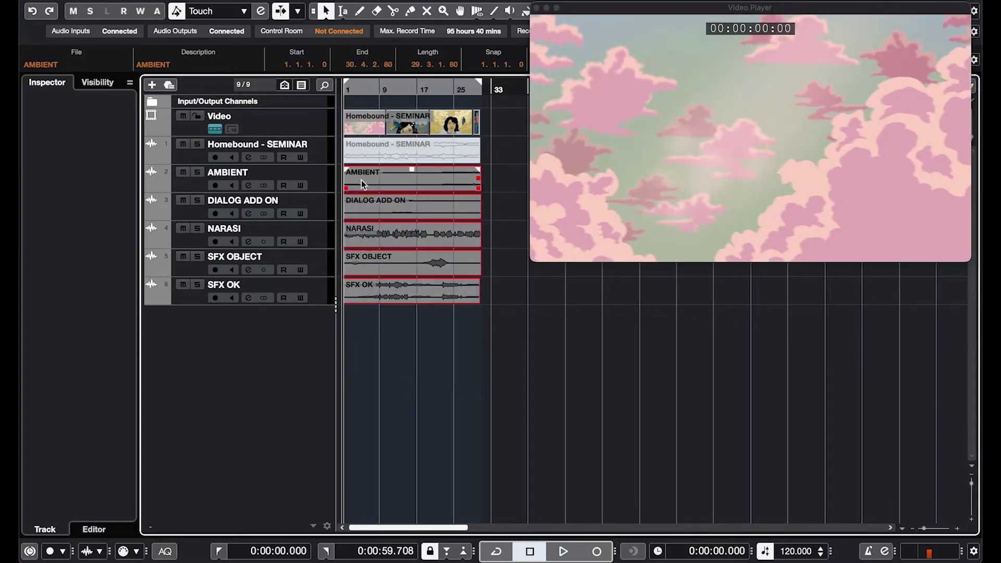
pyautogui.click(199, 189)
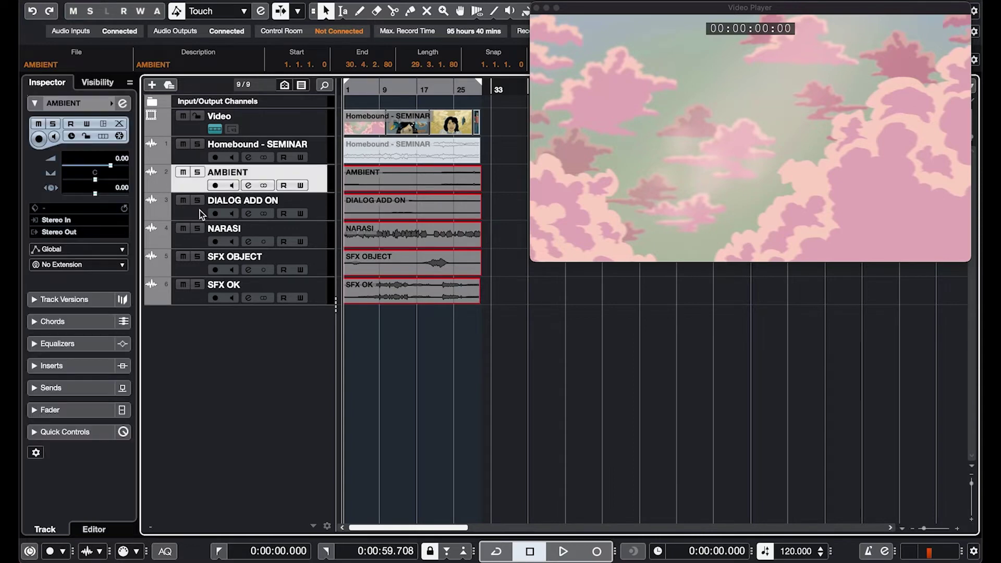
pyautogui.keyDown('shift'); pyautogui.click(198, 296); pyautogui.keyUp('shift')
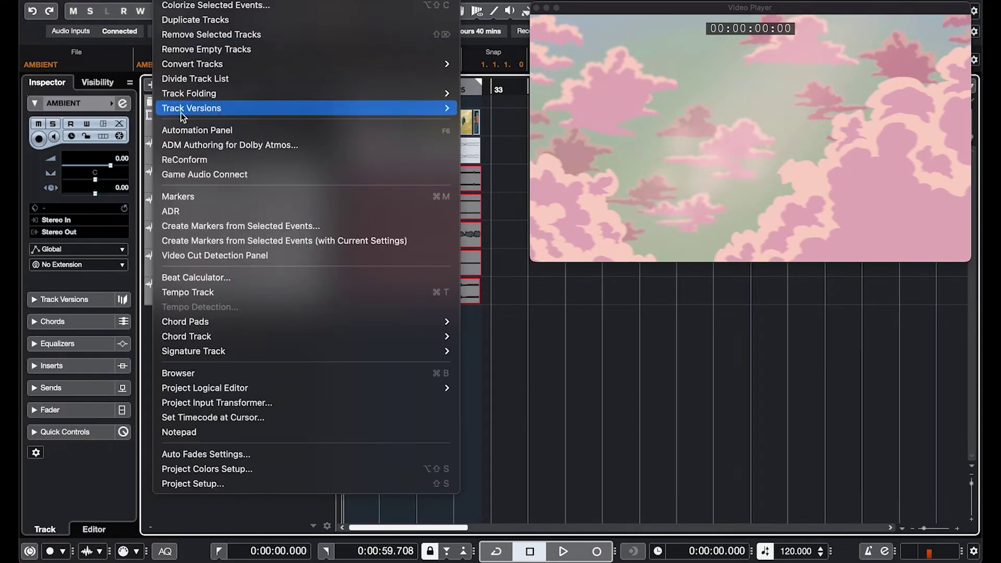
pyautogui.click(178, 143)
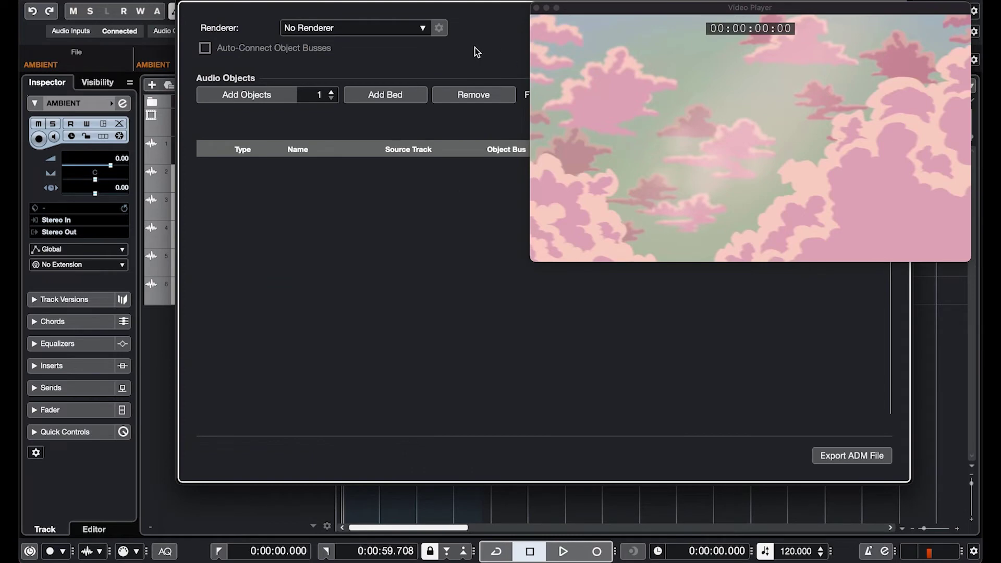
# Step: Run the Setup Assistant with a 7.1.4 main mix channel with renderer, an added 7.1.2 bed, and all tracks routed to the bed channel
pyautogui.moveTo(611, 34); pyautogui.dragTo(609, 165)
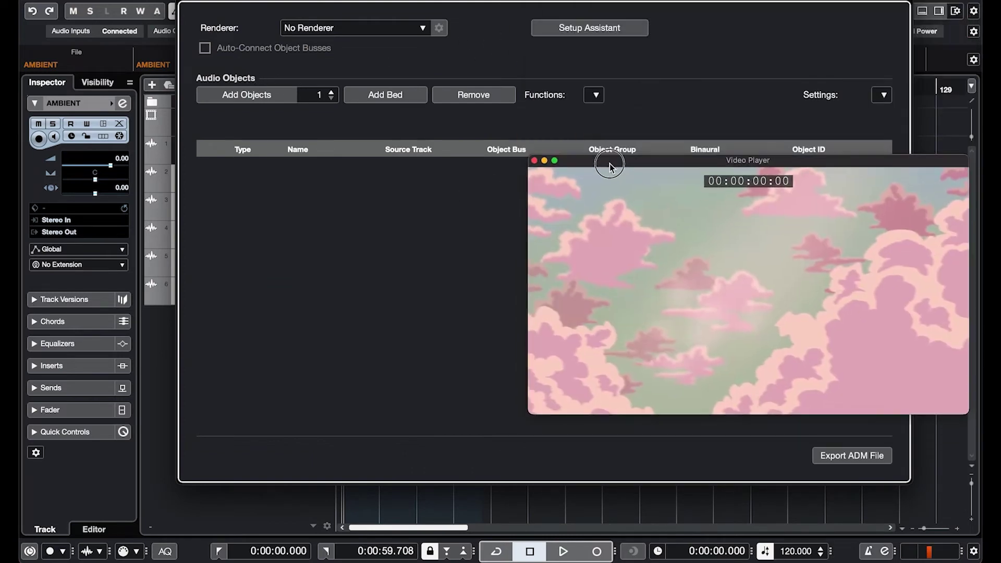
pyautogui.click(589, 28)
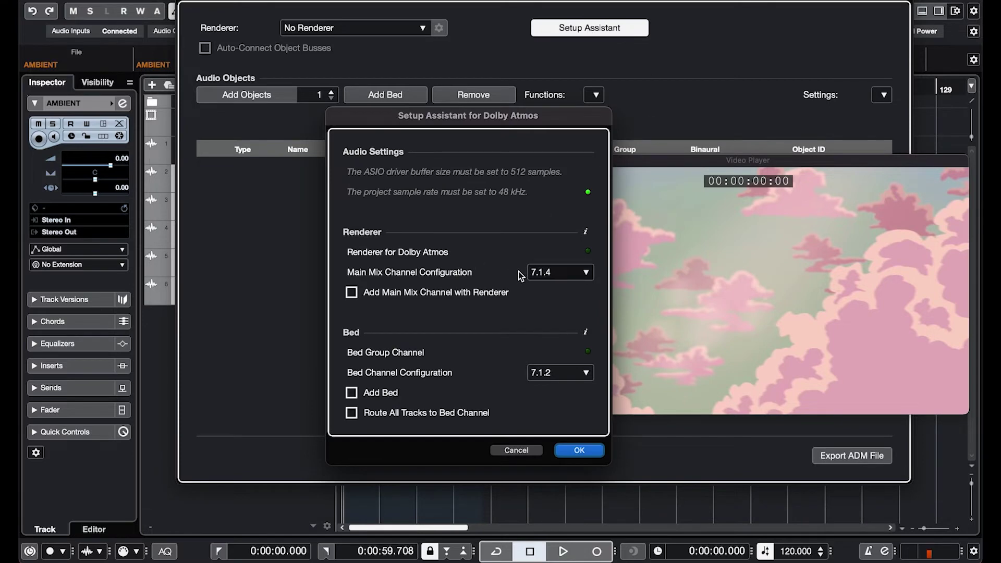
pyautogui.click(554, 272)
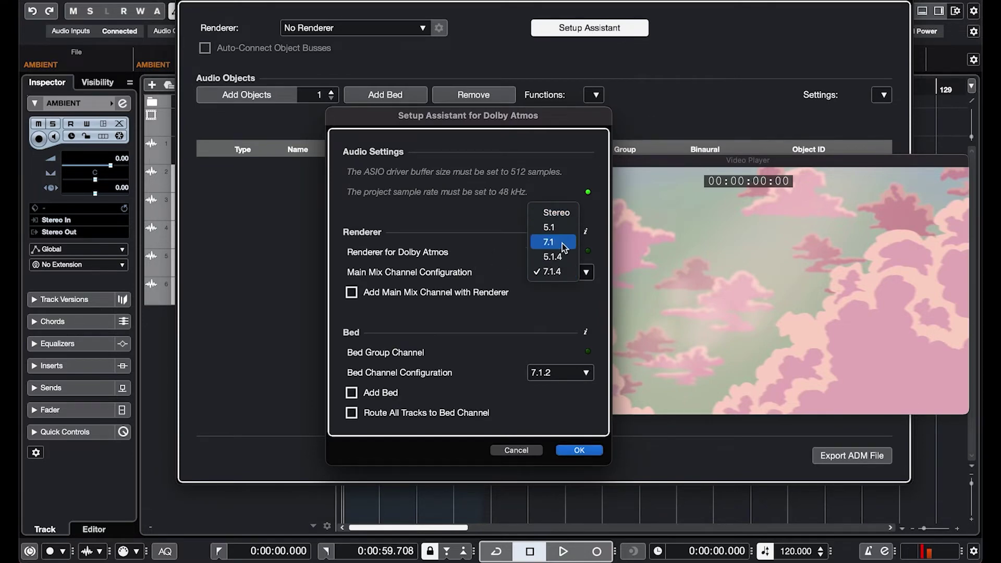
pyautogui.click(558, 271)
pyautogui.click(353, 292)
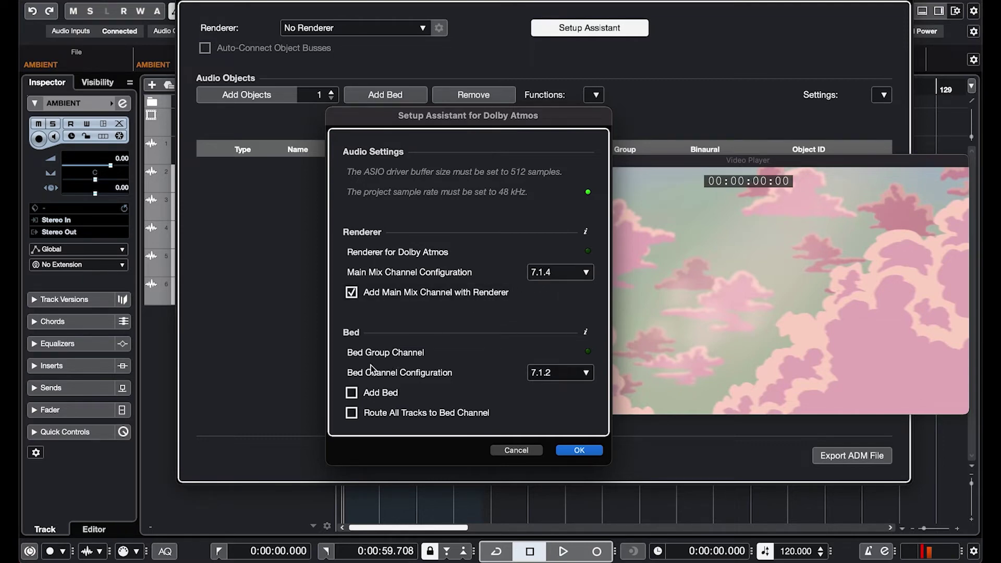
pyautogui.click(349, 394)
pyautogui.click(351, 413)
pyautogui.click(579, 451)
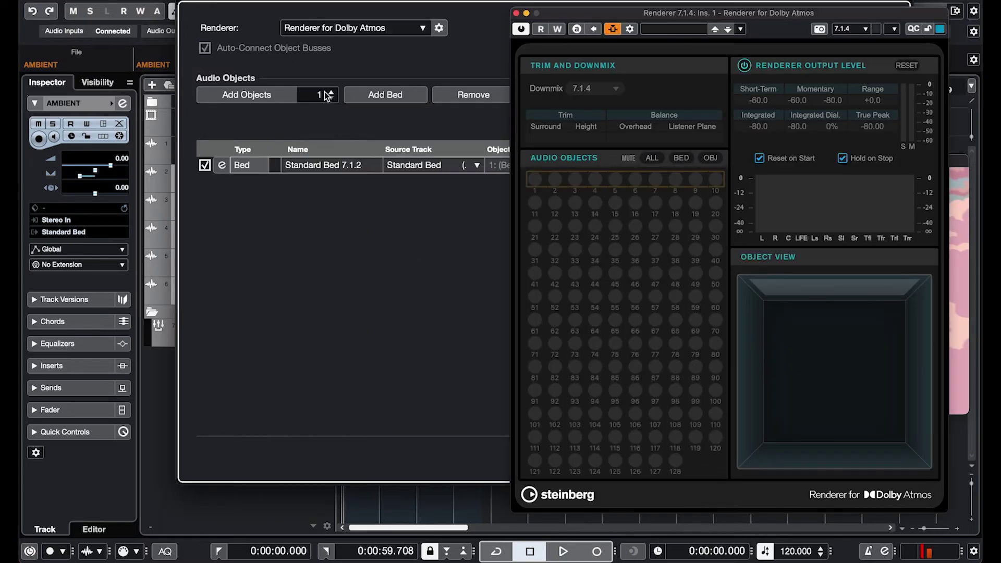
pyautogui.moveTo(579, 12); pyautogui.dragTo(545, 8)
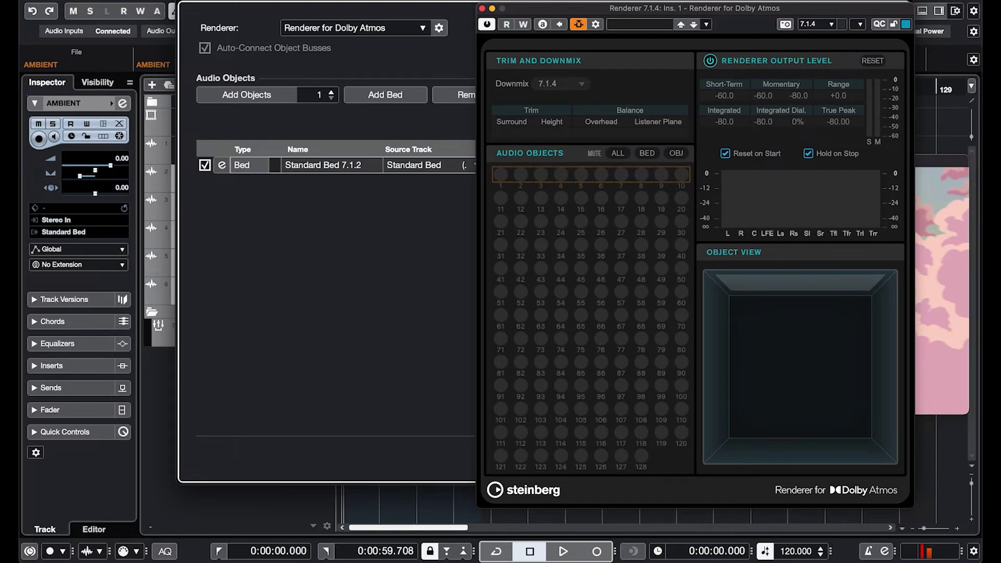
pyautogui.click(458, 1)
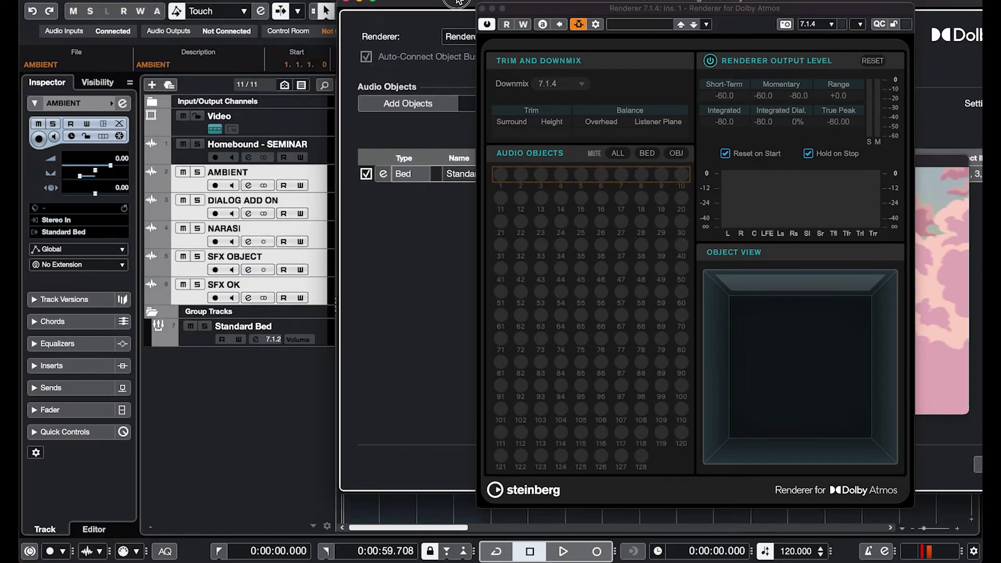
# Step: Select only the SFX OBJECT track, dismiss the renderer window, and create an audio object from the selected track in ADM Authoring
pyautogui.click(311, 268)
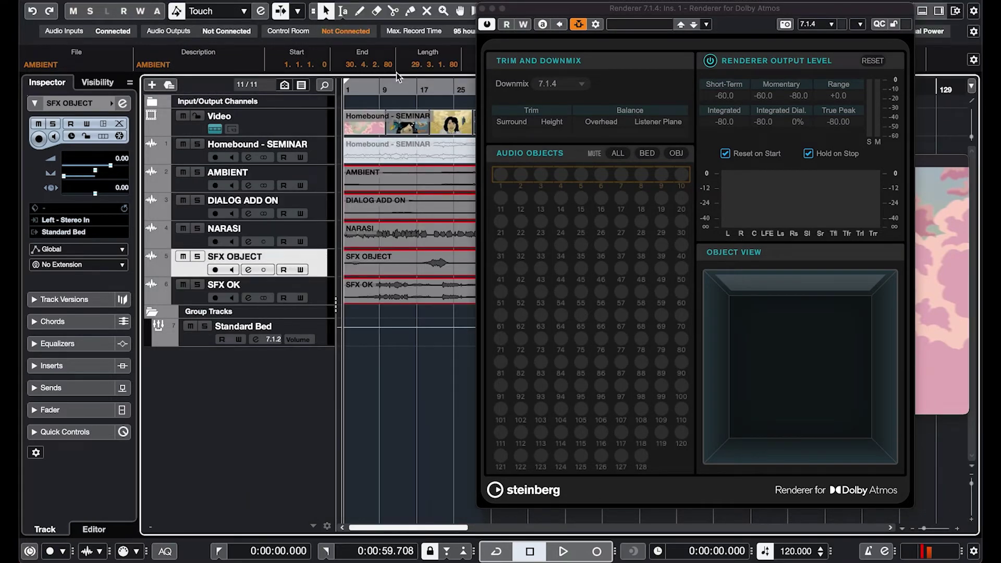
pyautogui.moveTo(383, 89); pyautogui.dragTo(416, 89)
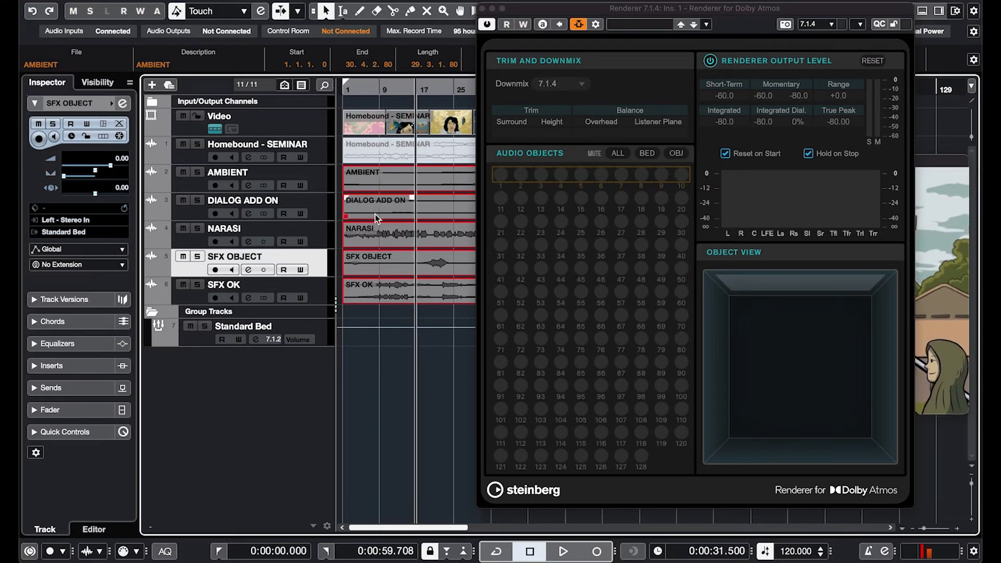
pyautogui.click(380, 344)
pyautogui.click(397, 268)
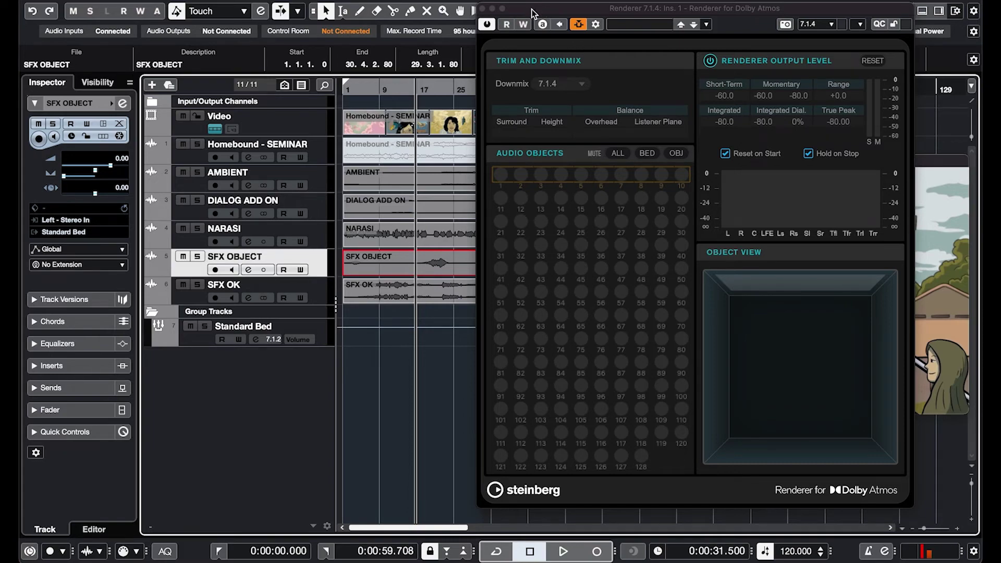
pyautogui.click(492, 9)
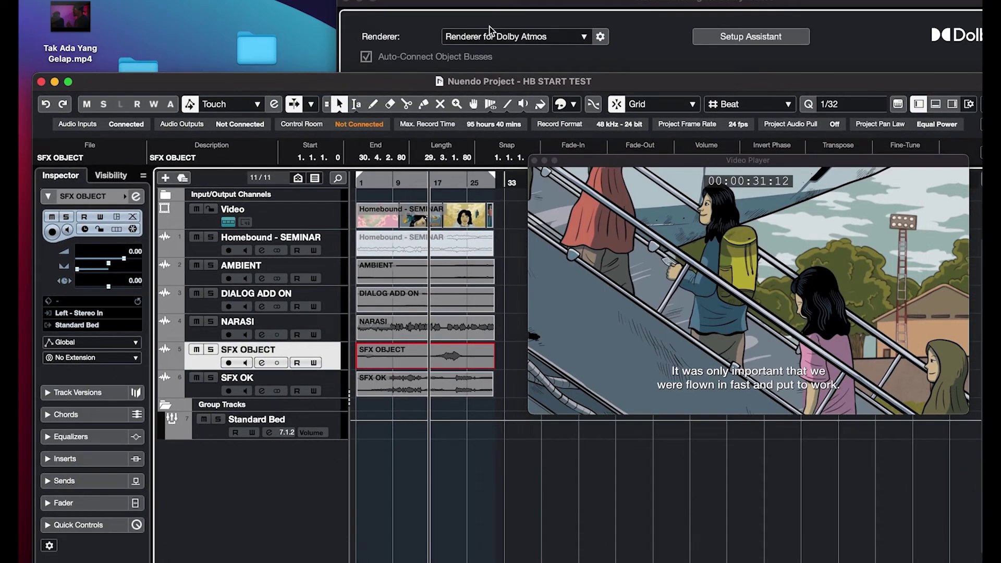
pyautogui.click(486, 9)
pyautogui.moveTo(584, 163); pyautogui.dragTo(682, 264)
pyautogui.click(756, 103)
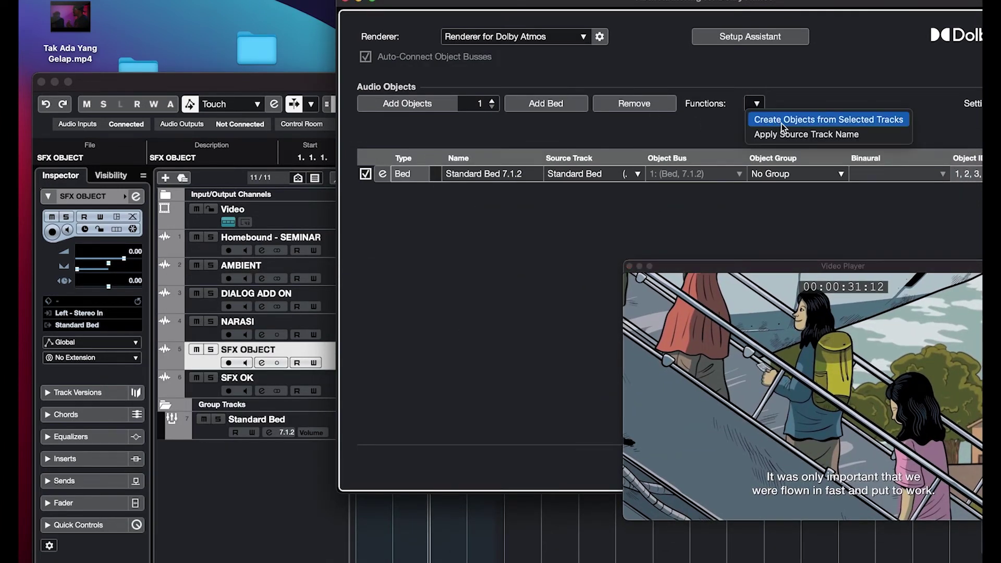
pyautogui.click(847, 121)
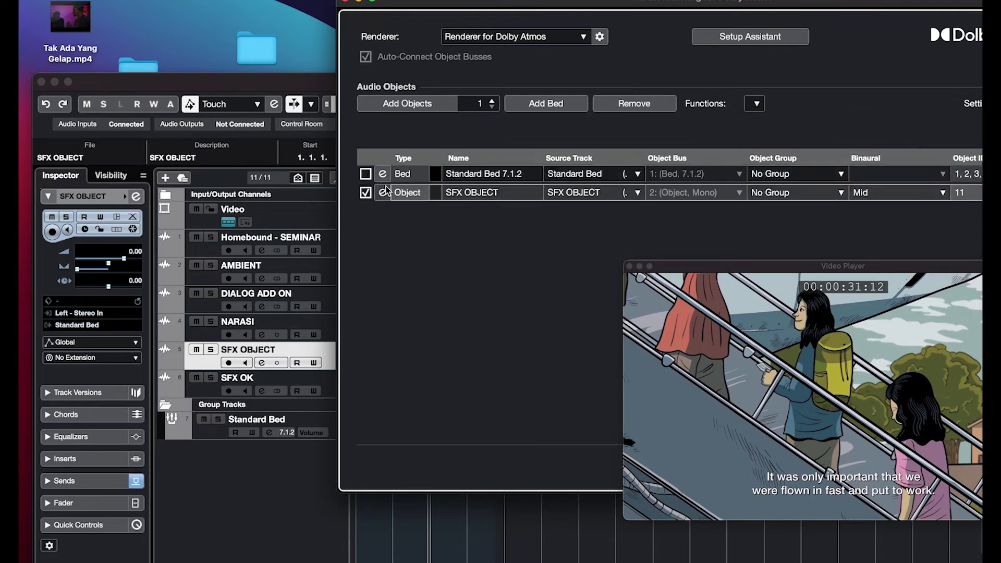
# Step: Open the SFX OBJECT track's panner, expand it to show the rear view, and arrange it beside the video player
pyautogui.click(382, 192)
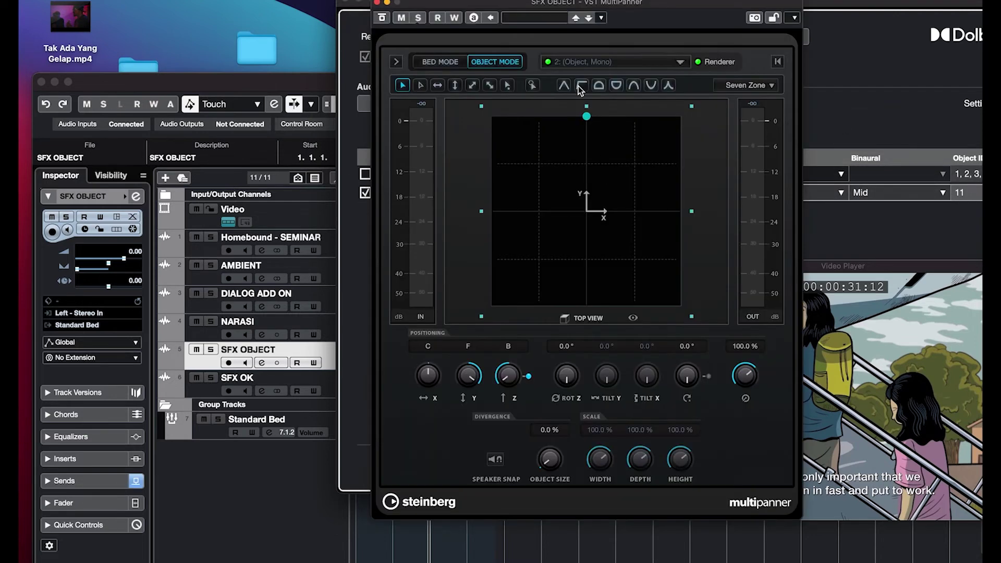
pyautogui.moveTo(504, 3); pyautogui.dragTo(202, 0)
pyautogui.moveTo(810, 269); pyautogui.dragTo(388, 282)
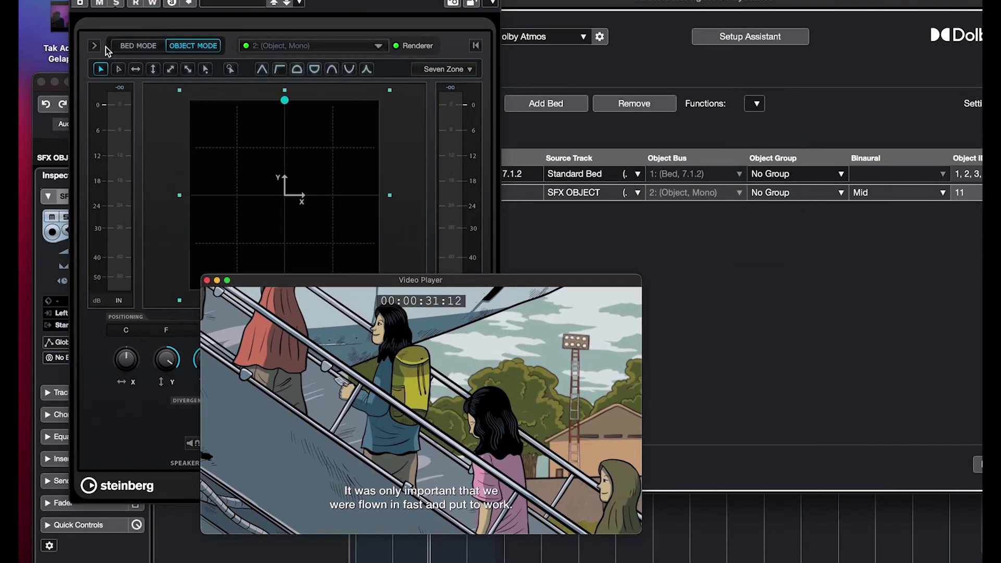
pyautogui.click(96, 46)
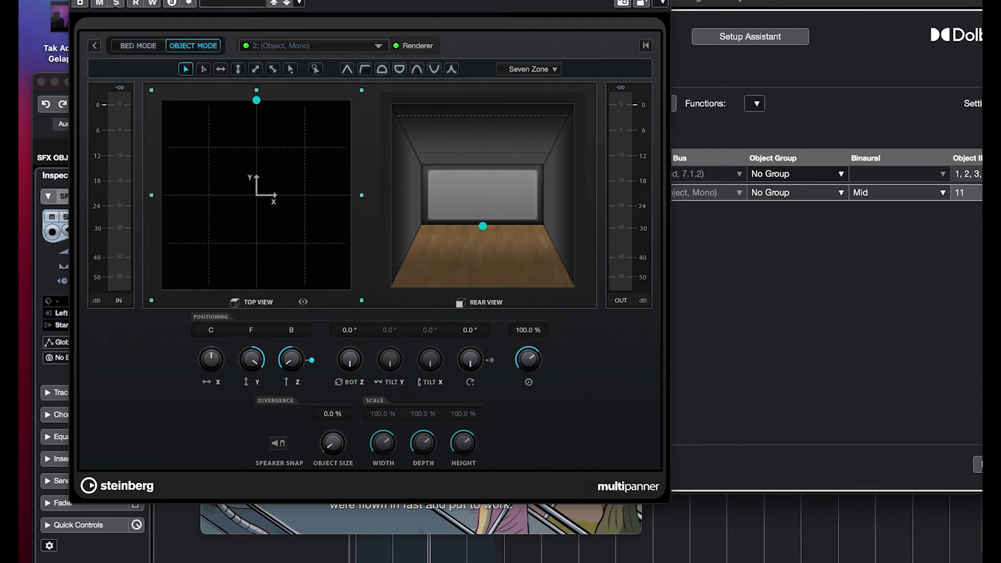
pyautogui.moveTo(365, 1); pyautogui.dragTo(689, 12)
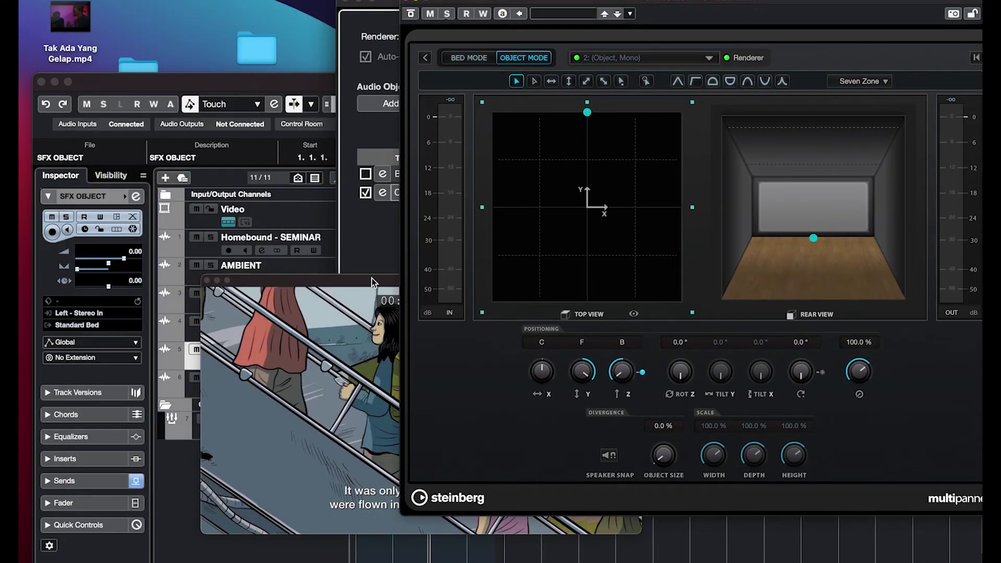
pyautogui.moveTo(396, 266); pyautogui.dragTo(386, 256)
# Step: Move the SFX OBJECT audio object through the room and place it at about L52, F12 and height B54
pyautogui.moveTo(813, 239); pyautogui.dragTo(848, 229)
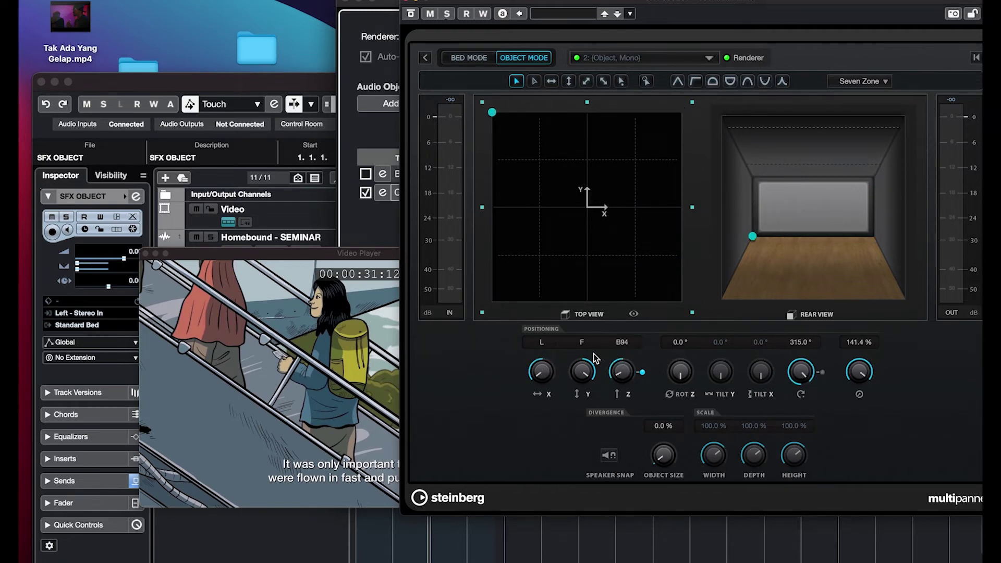
pyautogui.moveTo(578, 375); pyautogui.dragTo(592, 408)
pyautogui.moveTo(730, 259); pyautogui.dragTo(772, 237)
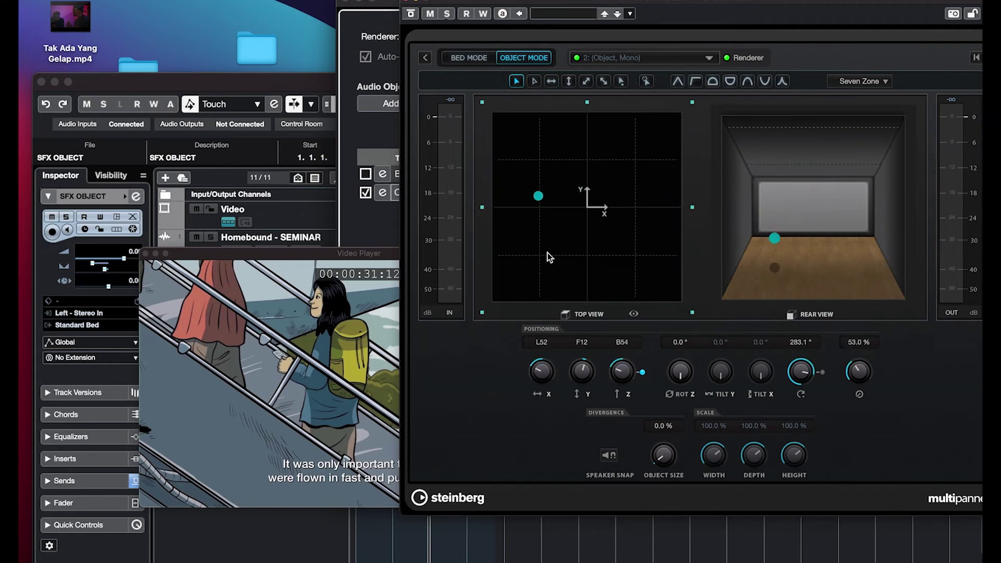
# Step: Reposition the video player, apply the dome-shaped elevation pattern, and move the object around the room to about L89, R31
pyautogui.moveTo(292, 245); pyautogui.dragTo(229, 139)
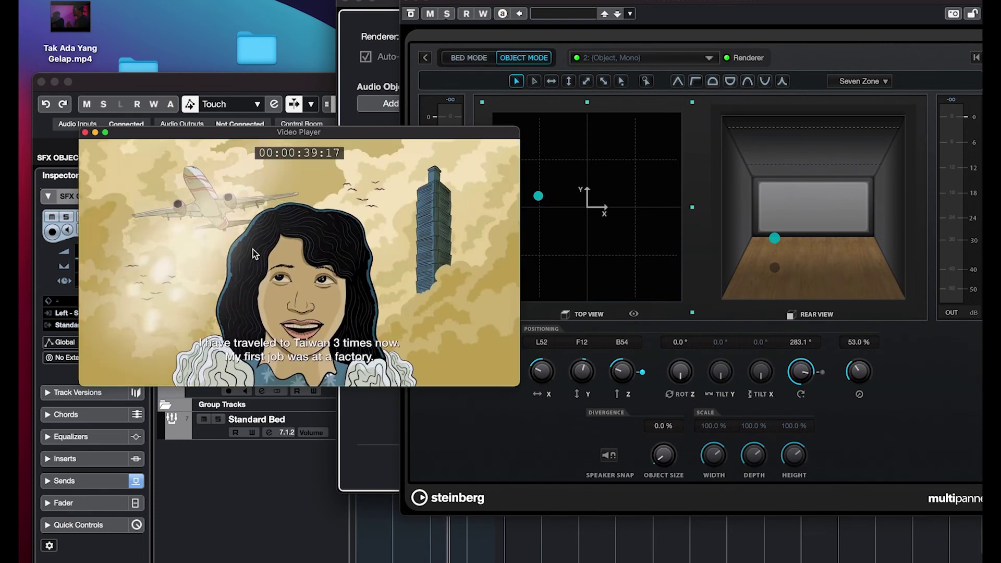
pyautogui.click(713, 83)
pyautogui.moveTo(541, 203); pyautogui.dragTo(637, 112)
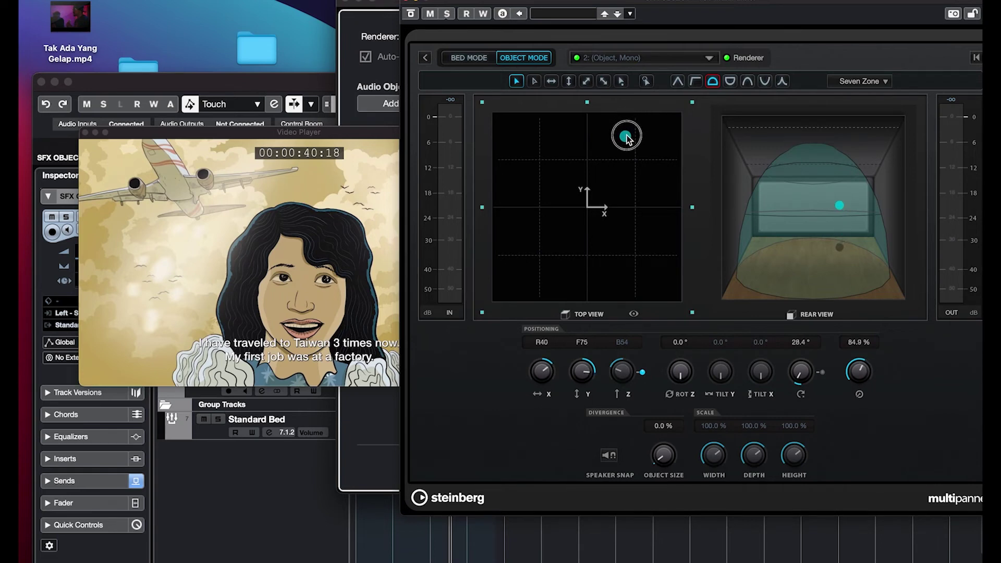
pyautogui.moveTo(617, 151); pyautogui.dragTo(505, 239)
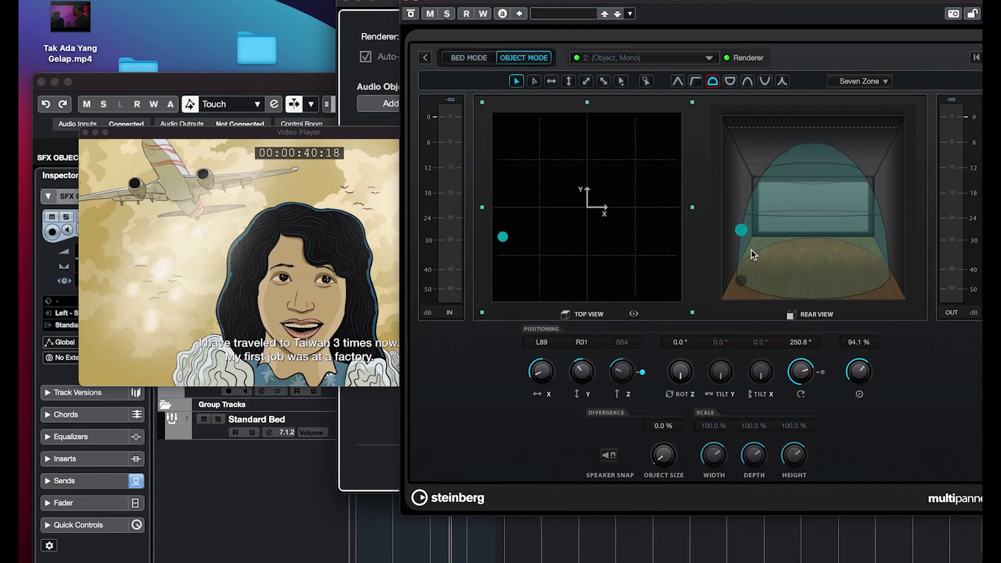